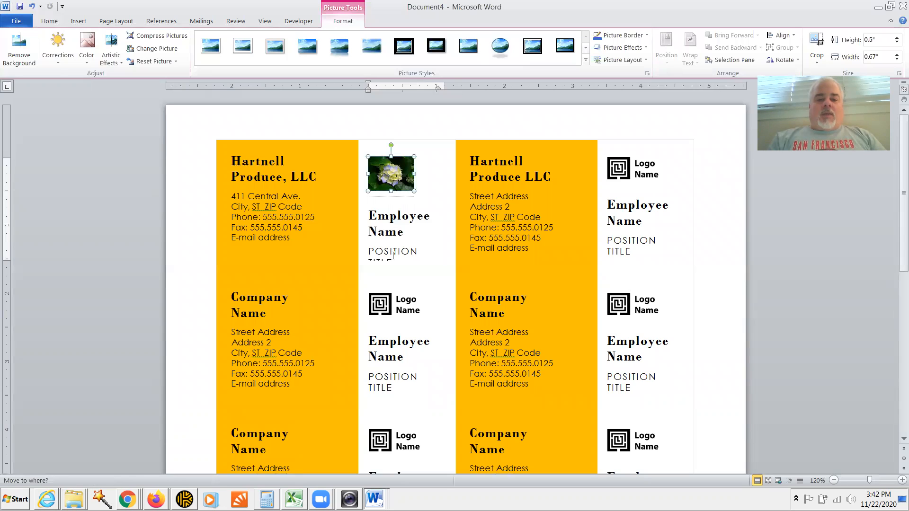
# Step: Replace the position title placeholder with 'Farm Manager'
pyautogui.moveTo(370, 250); pyautogui.dragTo(404, 260)
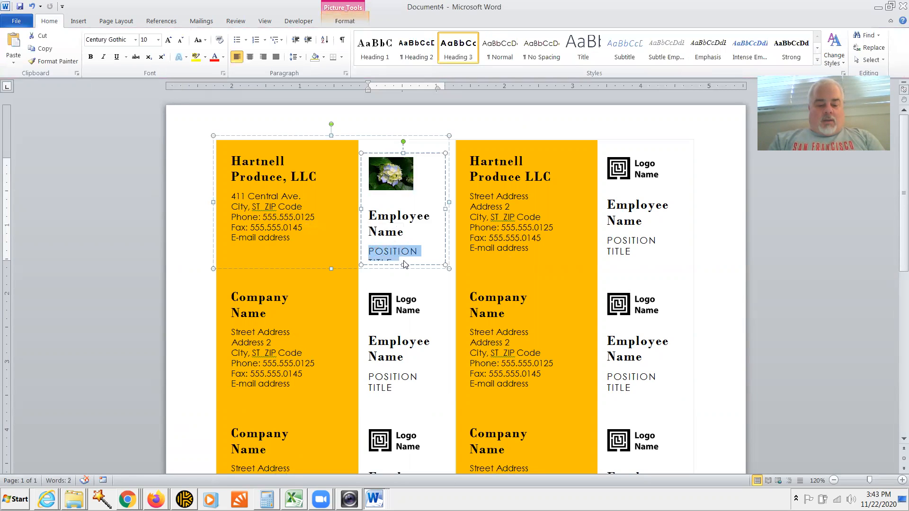
pyautogui.write('F')
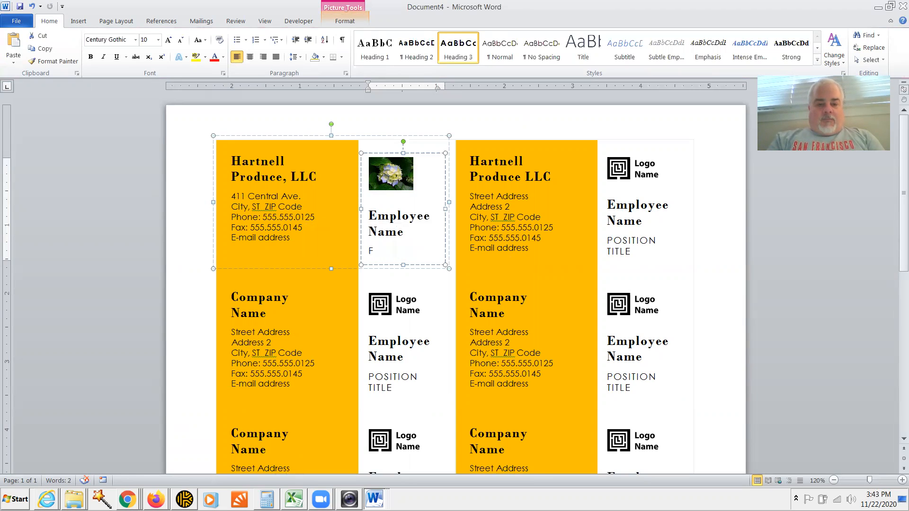
pyautogui.write('arm Manager')
pyautogui.press('Up')
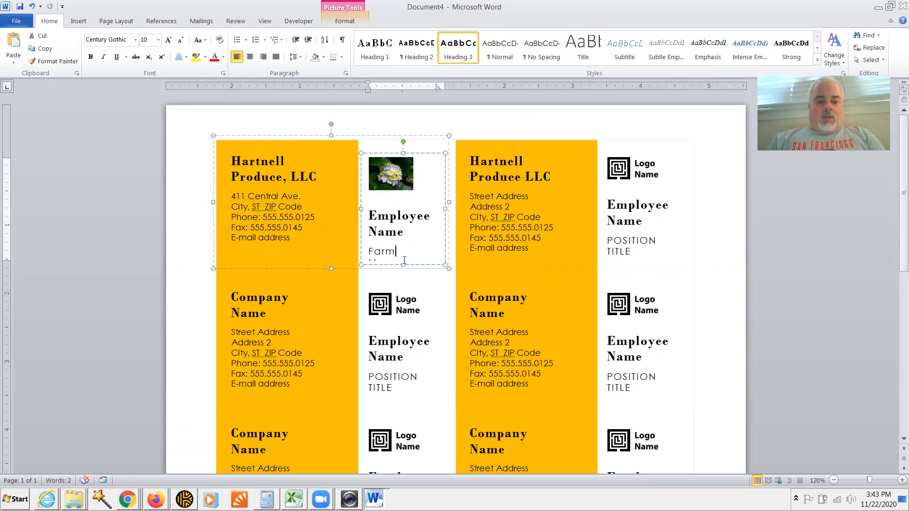
pyautogui.tripleClick(404, 261)
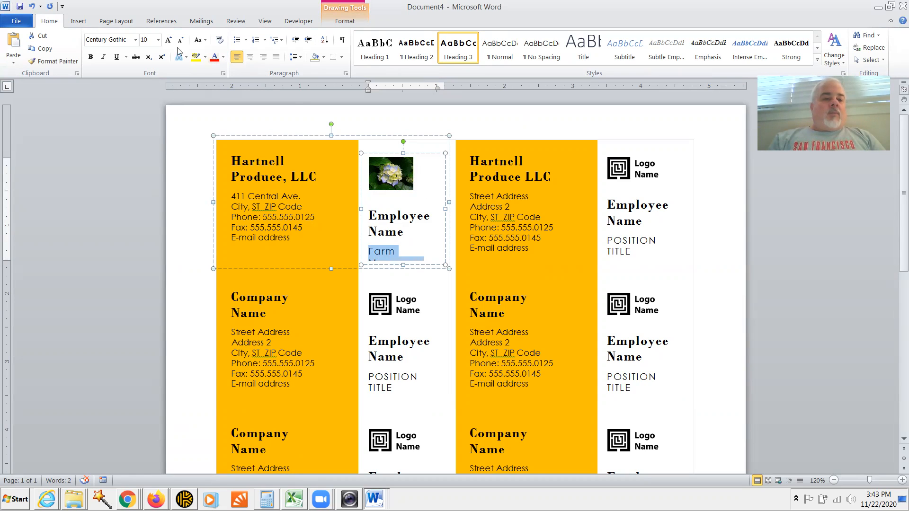
# Step: Make Farm Manager 9 pt and widen its text box so the title fits on one line
pyautogui.click(153, 40)
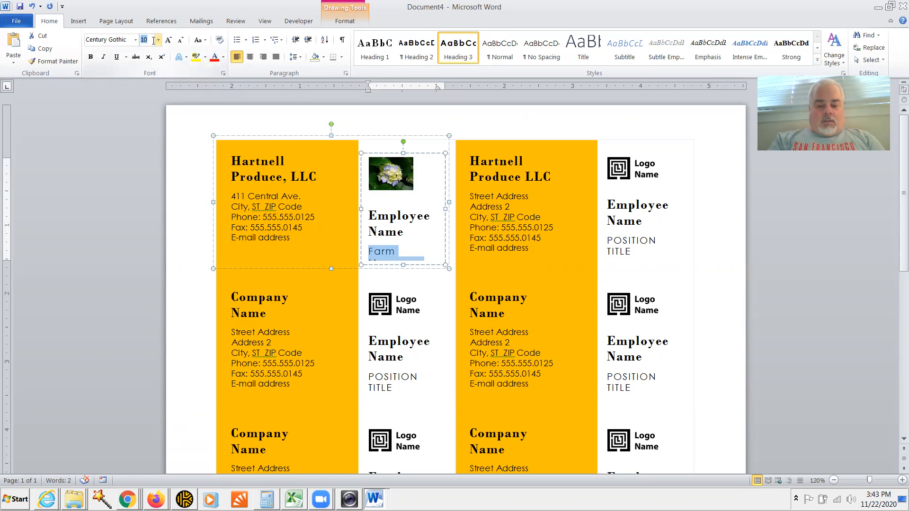
pyautogui.write('9')
pyautogui.press('Return')
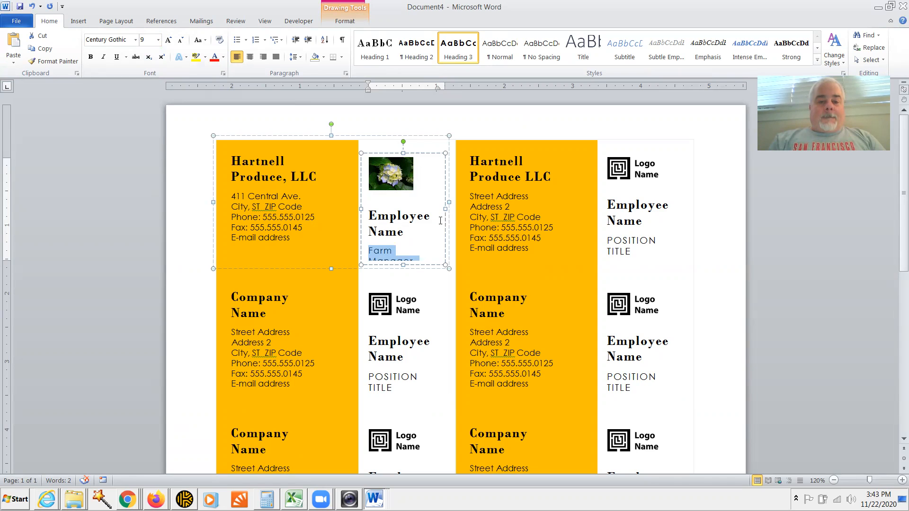
pyautogui.moveTo(445, 209); pyautogui.dragTo(455, 208)
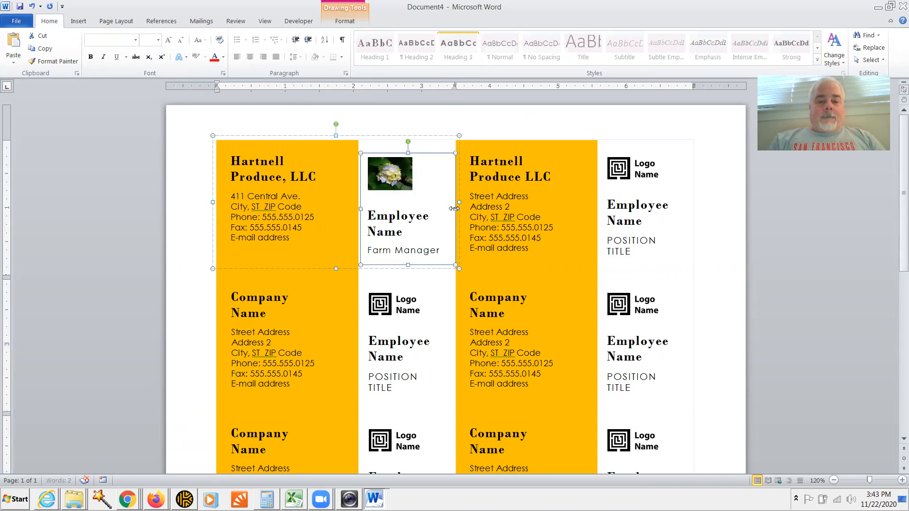
pyautogui.click(430, 218)
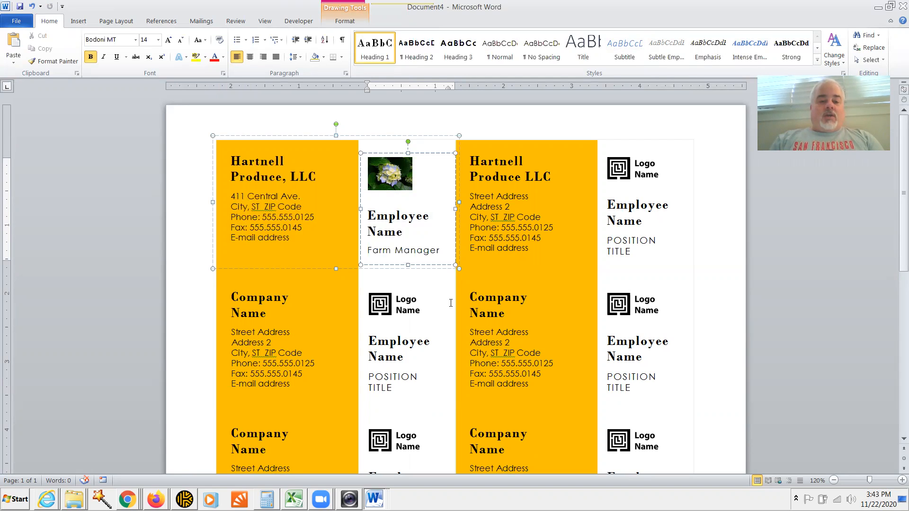
# Step: Replace the Employee Name placeholder with the employee's full name
pyautogui.press('BackSpace')
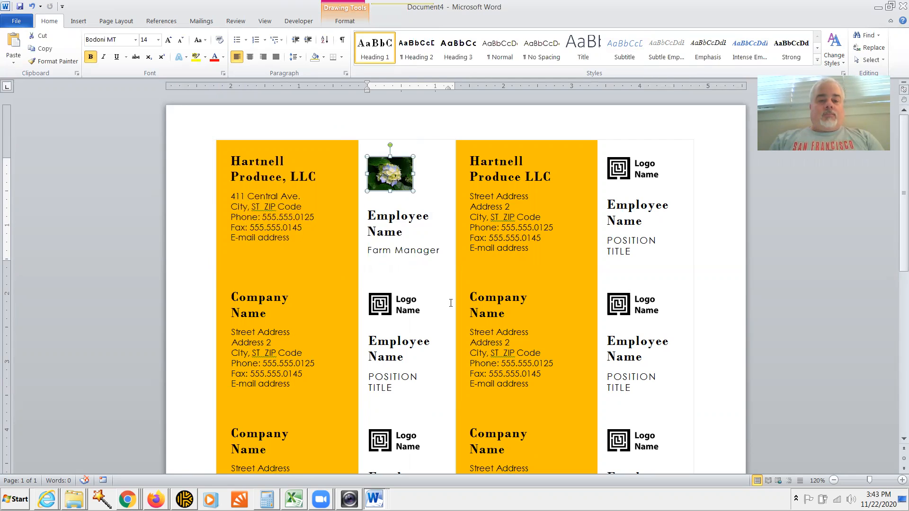
pyautogui.moveTo(403, 236); pyautogui.dragTo(361, 217)
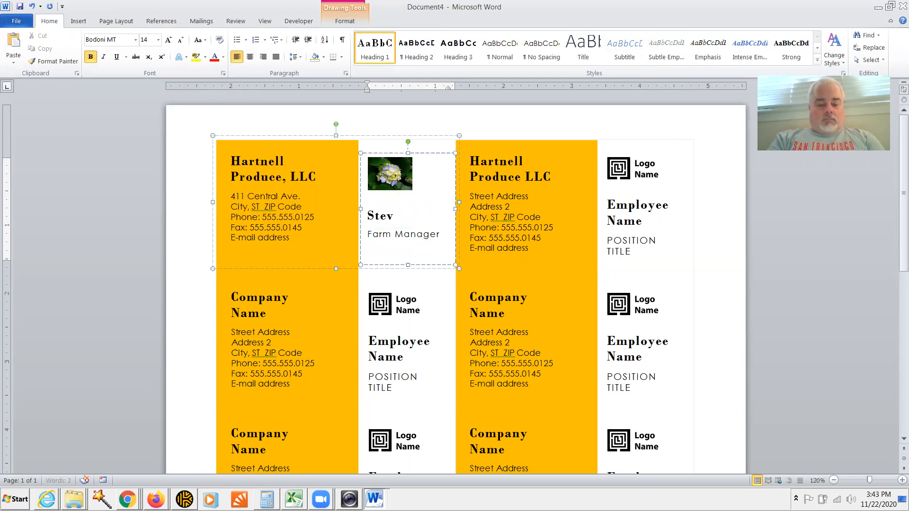
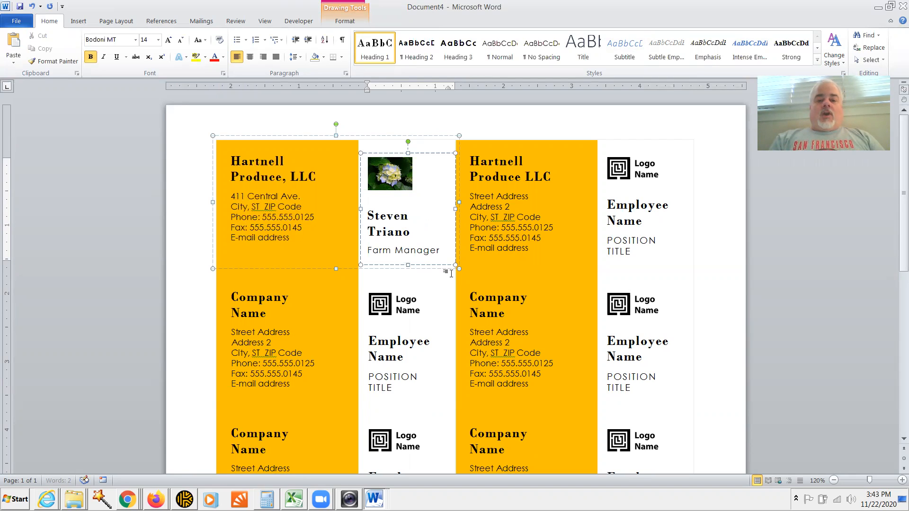
pyautogui.tripleClick(394, 222)
# Step: Set the name to 12 pt so it fits one line, undoing a mistyped size
pyautogui.click(144, 40)
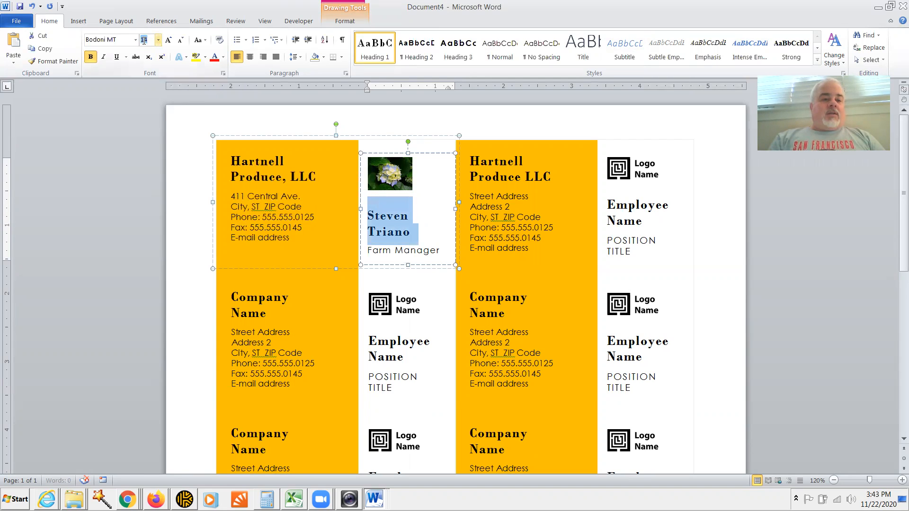
pyautogui.press('BackSpace')
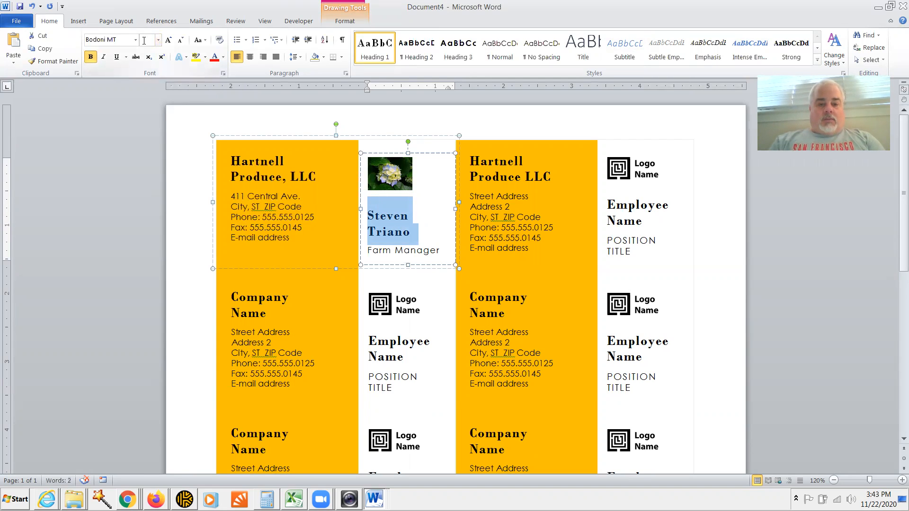
pyautogui.write('12')
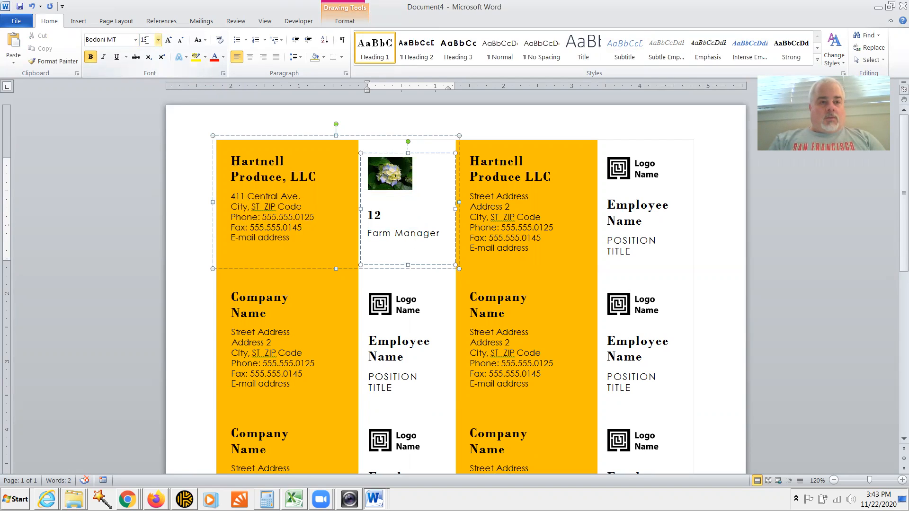
pyautogui.write('2')
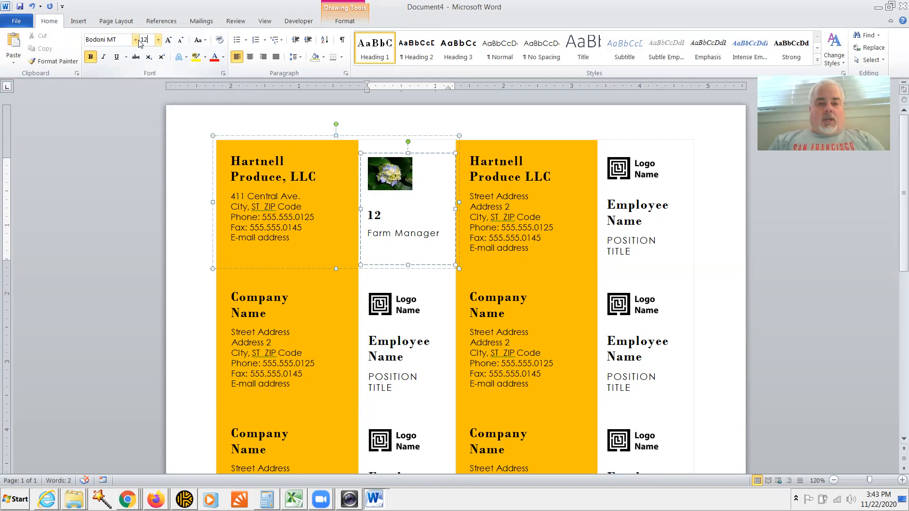
pyautogui.hotkey('ctrl', 'z')
pyautogui.hotkey('ctrl', 'z')
pyautogui.click(425, 232)
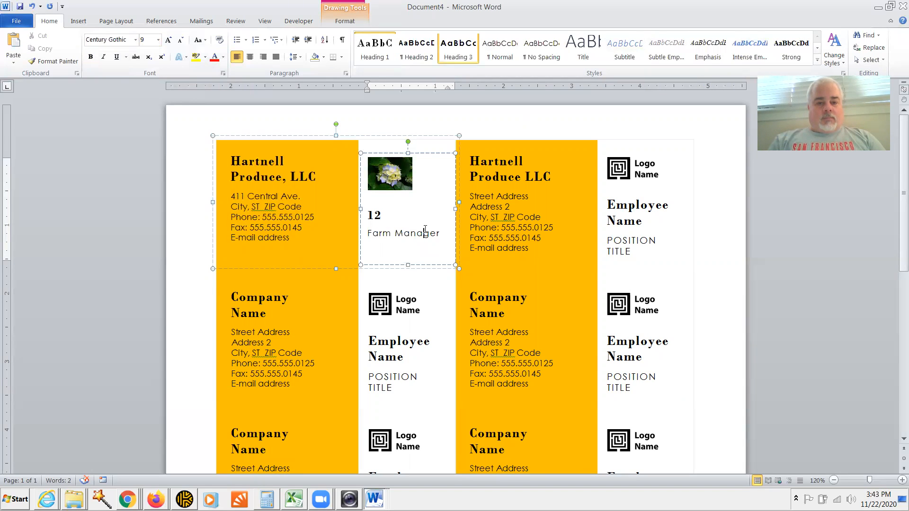
pyautogui.hotkey('ctrl', 'z')
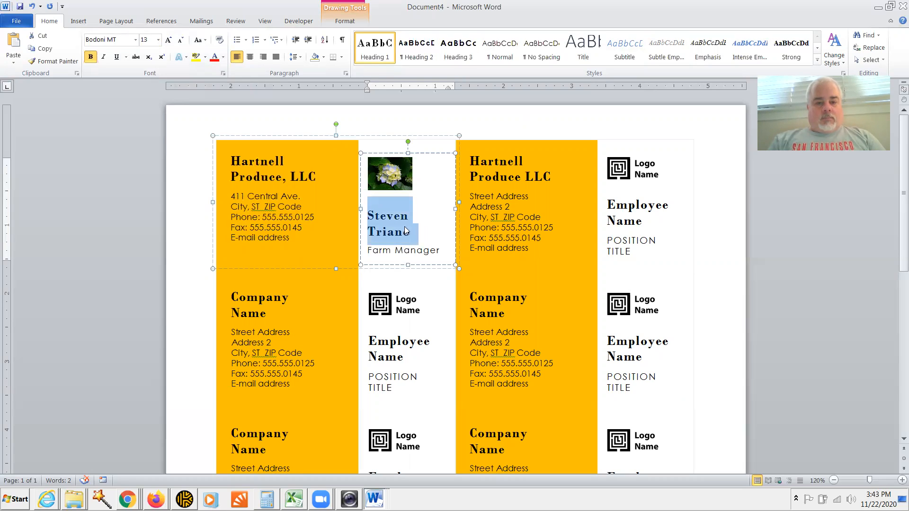
pyautogui.click(149, 41)
pyautogui.write('12')
pyautogui.press('Return')
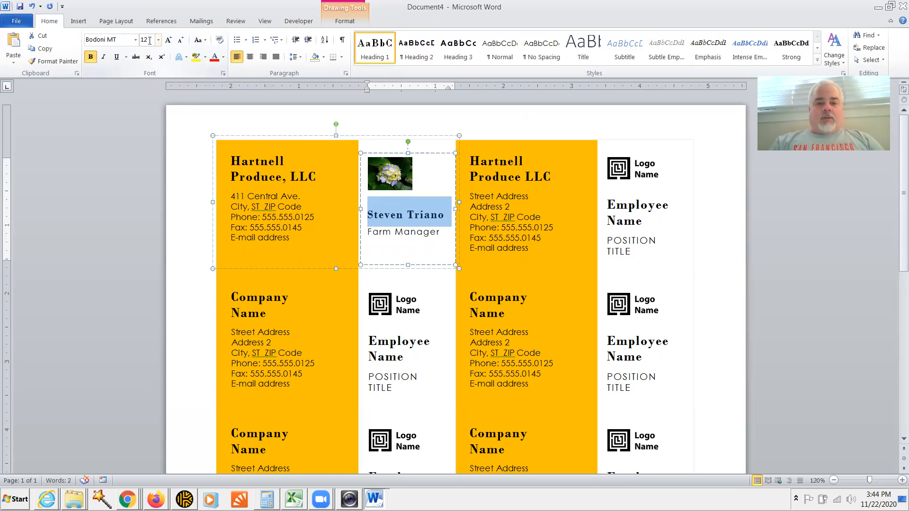
pyautogui.click(399, 258)
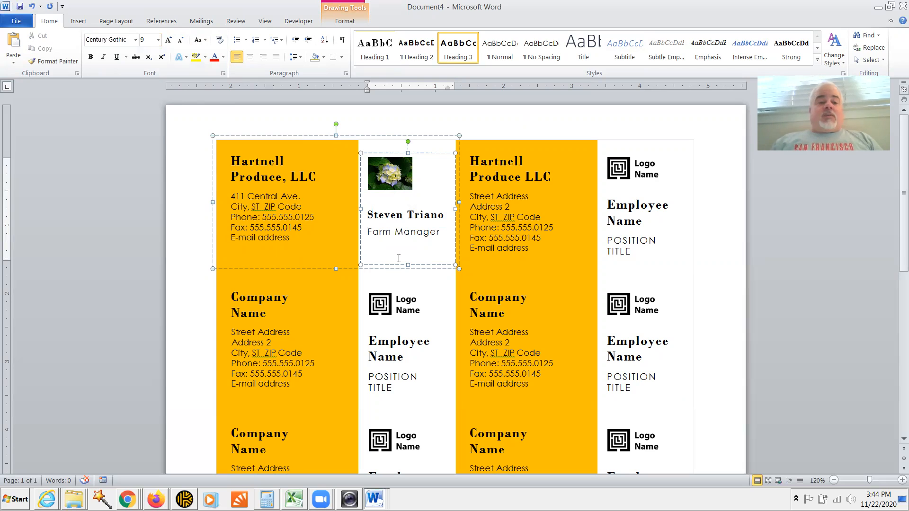
pyautogui.click(278, 137)
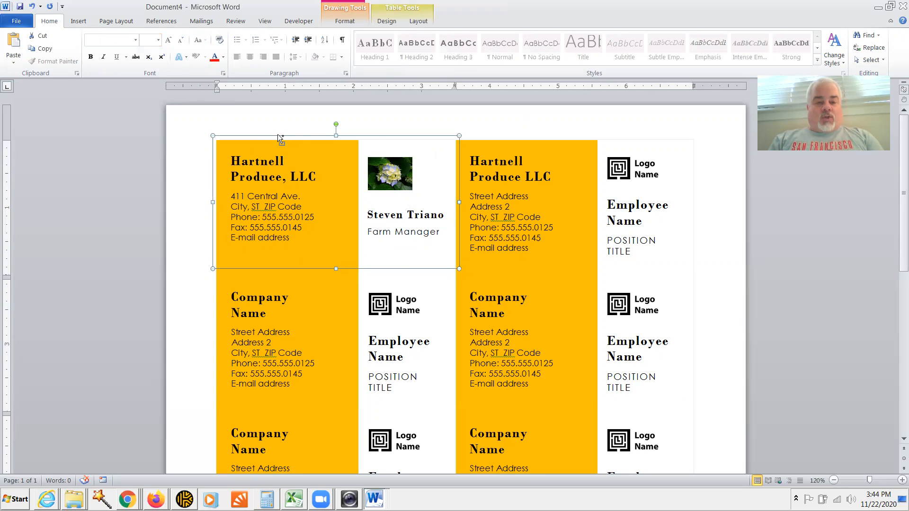
# Step: Paste the Hartnell card over the top-right and second-row right placeholder cards
pyautogui.click(526, 152)
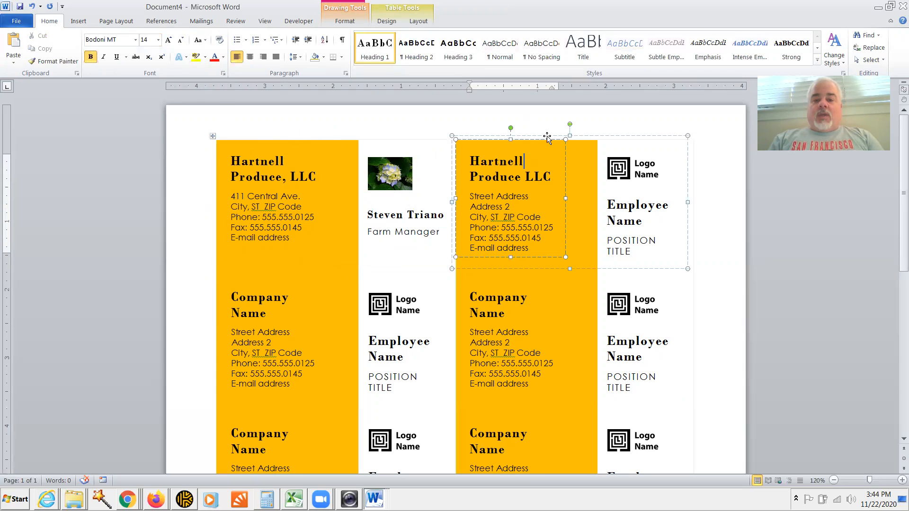
pyautogui.click(578, 136)
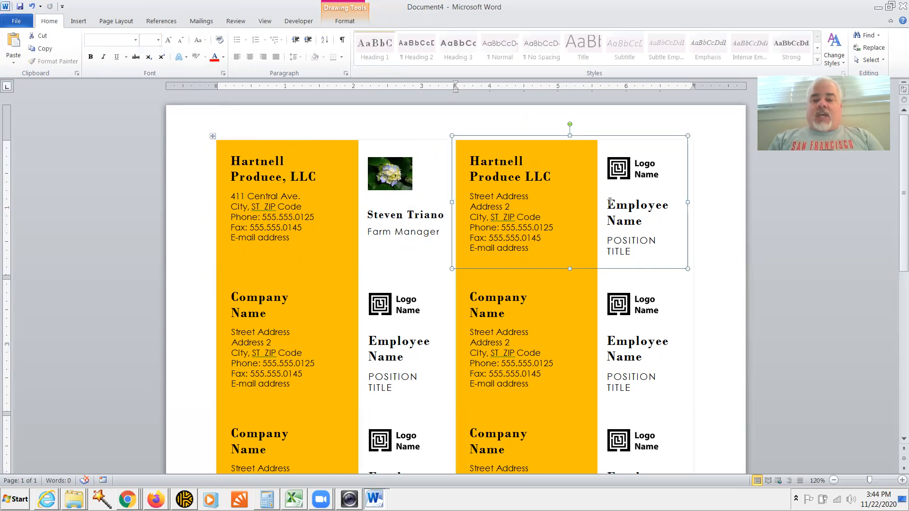
pyautogui.hotkey('ctrl', 'v')
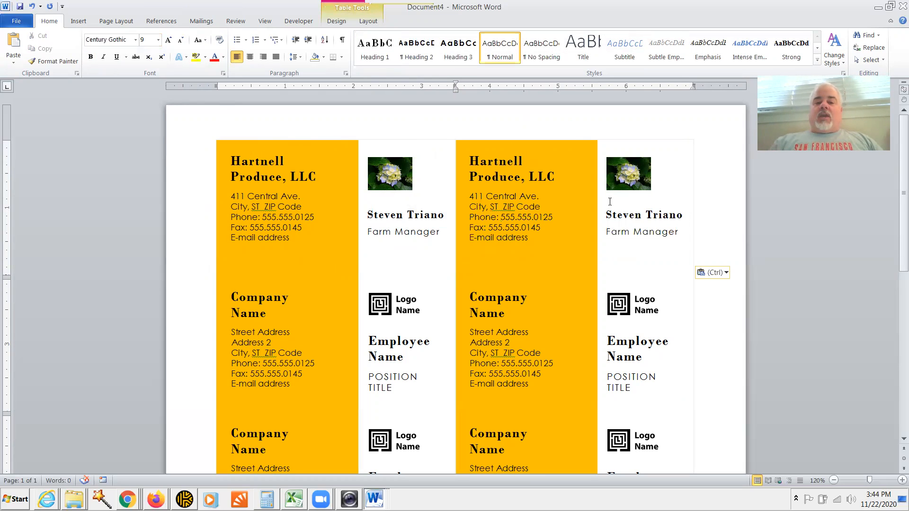
pyautogui.click(570, 297)
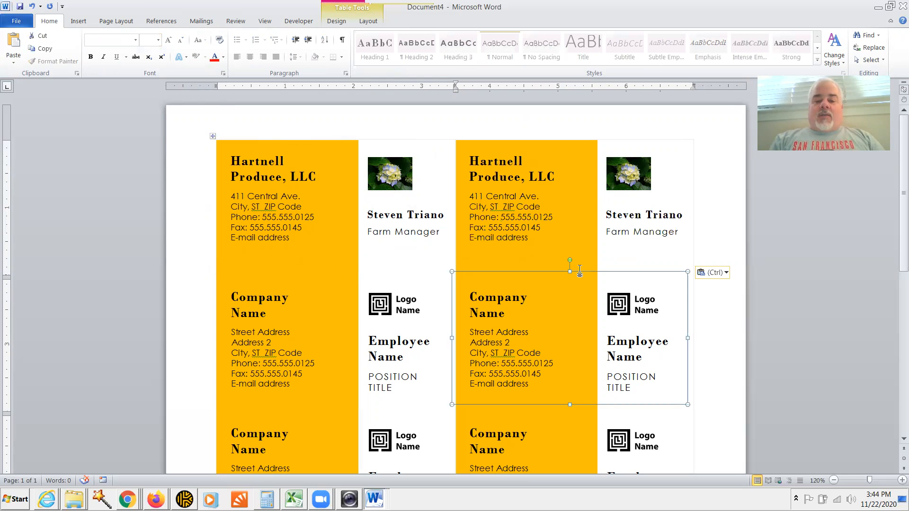
pyautogui.hotkey('ctrl', 'v')
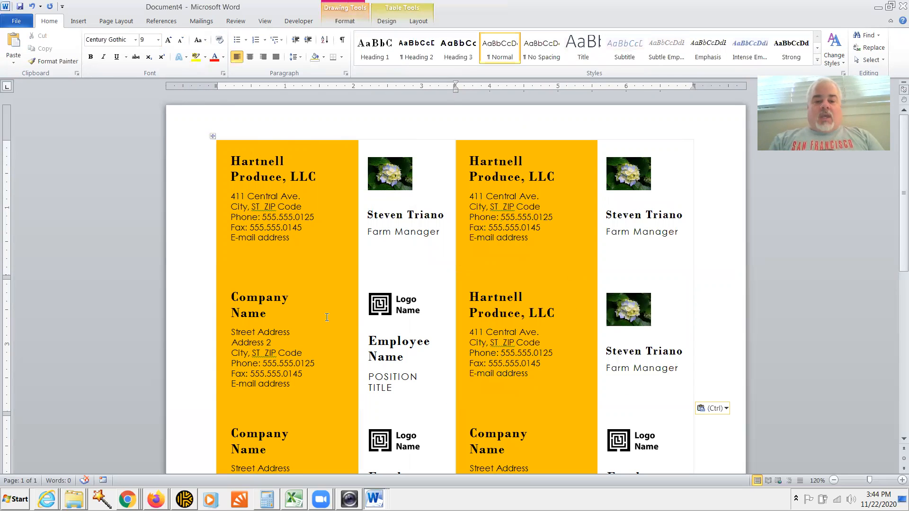
# Step: Paste the Hartnell card over the second-row left and third-row left placeholder cards
pyautogui.click(326, 342)
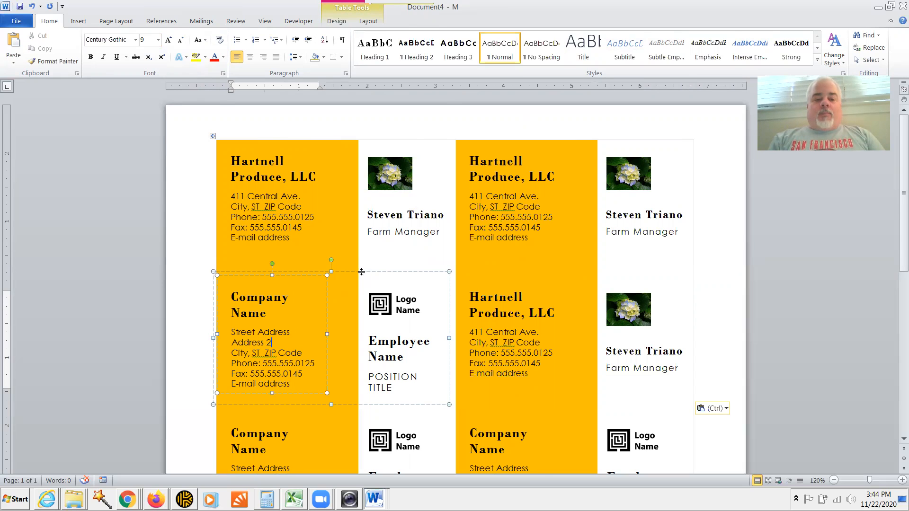
pyautogui.click(377, 274)
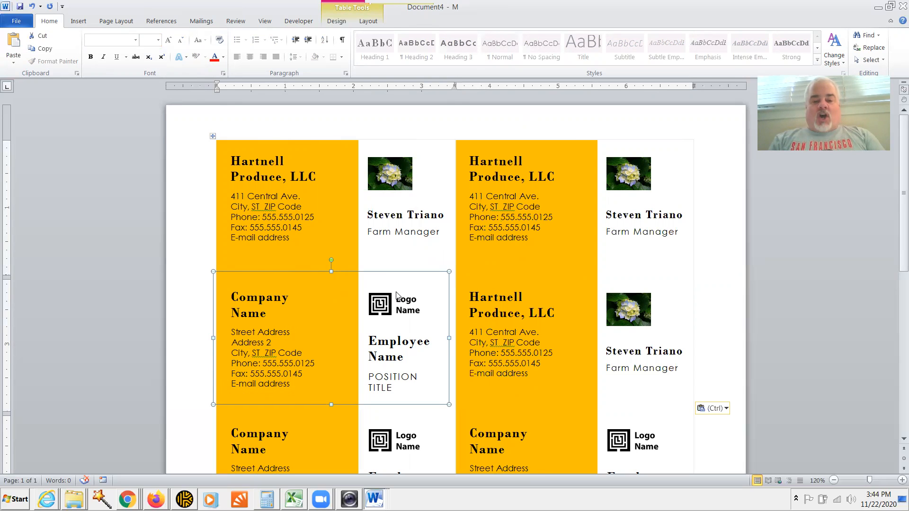
pyautogui.hotkey('ctrl', 'v')
pyautogui.click(335, 140)
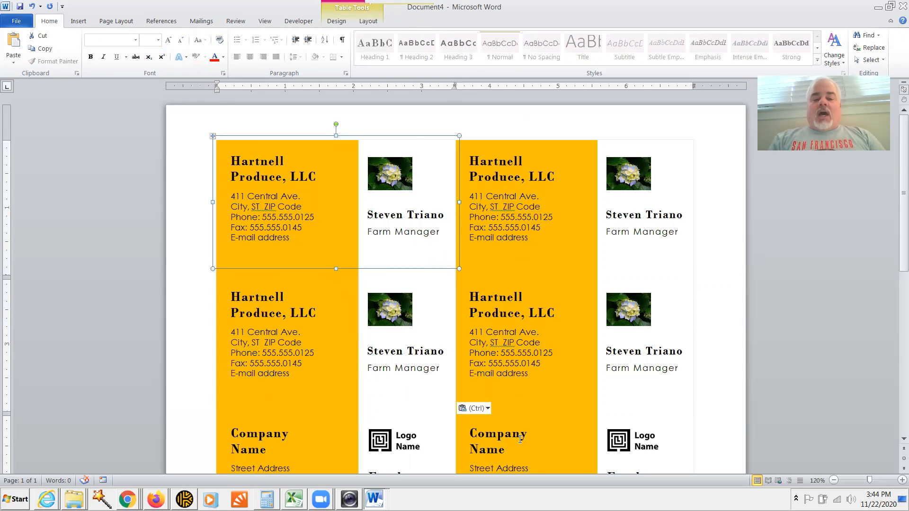
pyautogui.click(355, 413)
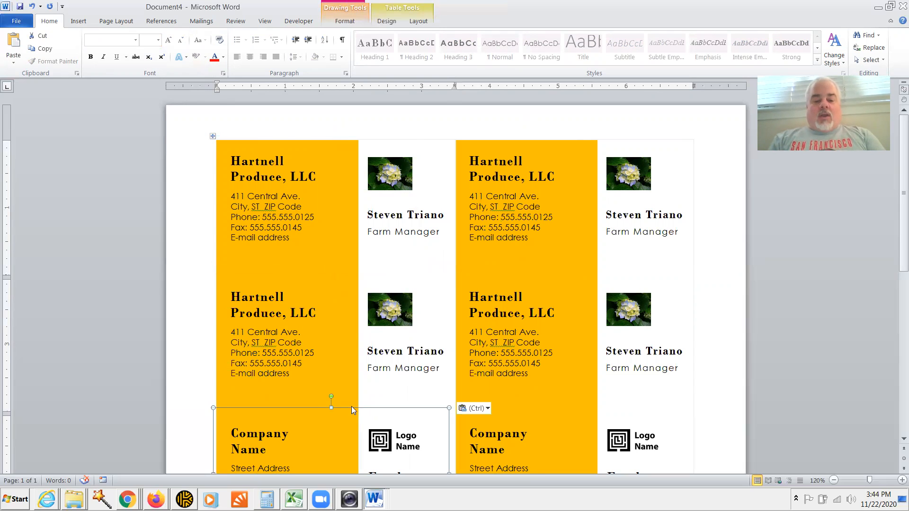
pyautogui.hotkey('ctrl', 'v')
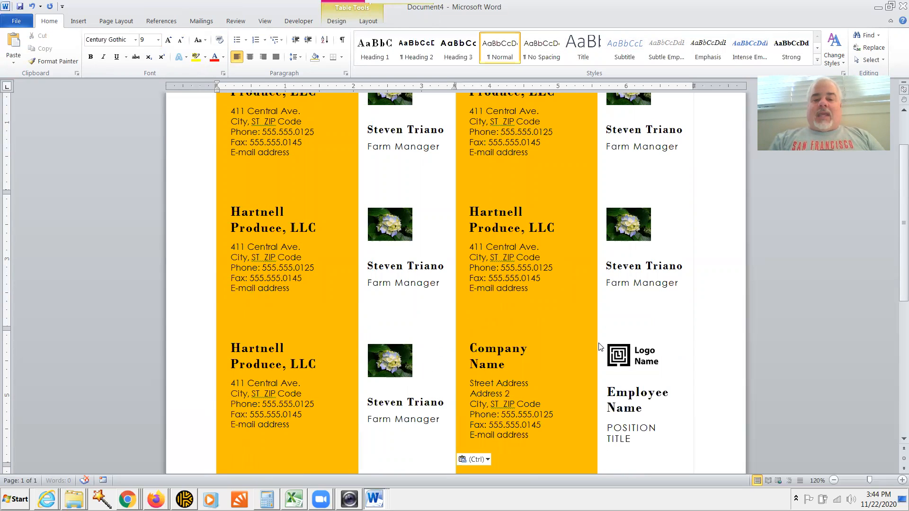
# Step: Paste the Hartnell card over the third-row right and fourth-row right placeholder cards
pyautogui.click(552, 346)
pyautogui.click(568, 322)
pyautogui.hotkey('ctrl', 'v')
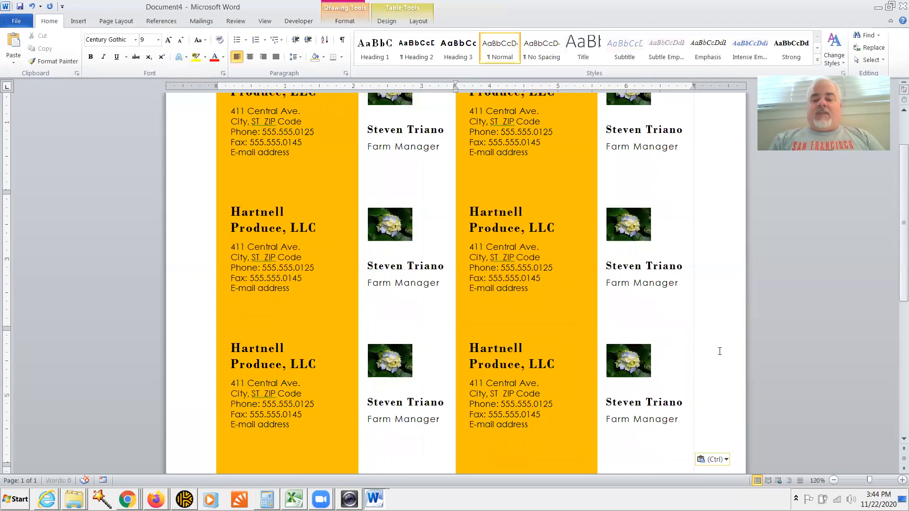
pyautogui.moveTo(902, 272); pyautogui.dragTo(894, 342)
pyautogui.moveTo(647, 369); pyautogui.dragTo(598, 372)
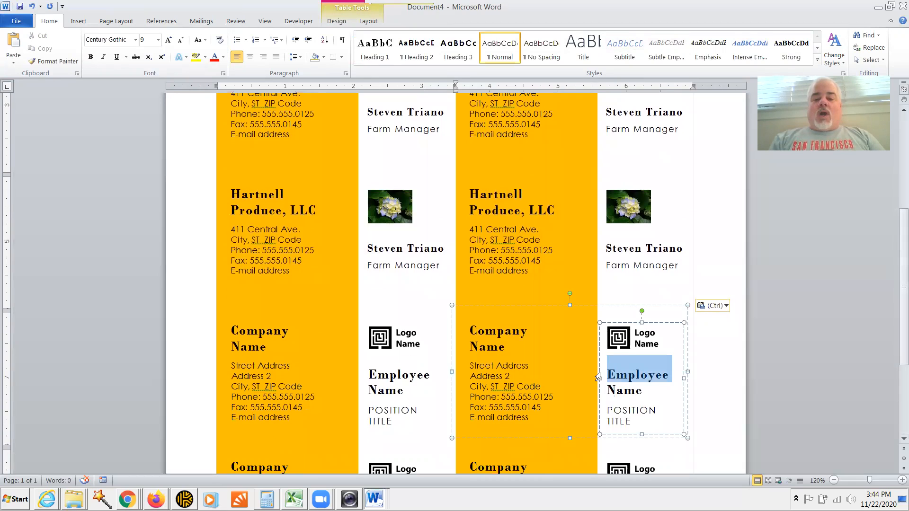
pyautogui.click(585, 306)
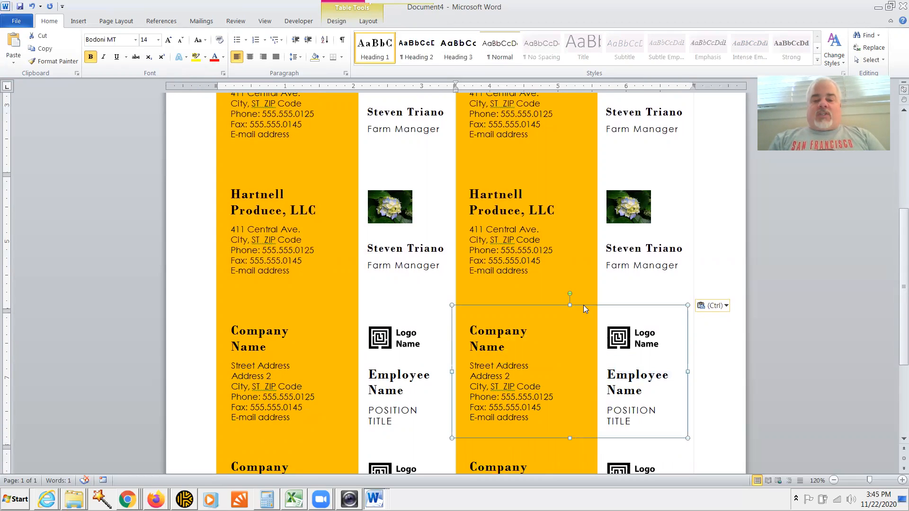
pyautogui.hotkey('ctrl', 'v')
# Step: Paste the Hartnell card over the fourth-row left and bottom-left placeholder cards
pyautogui.click(310, 327)
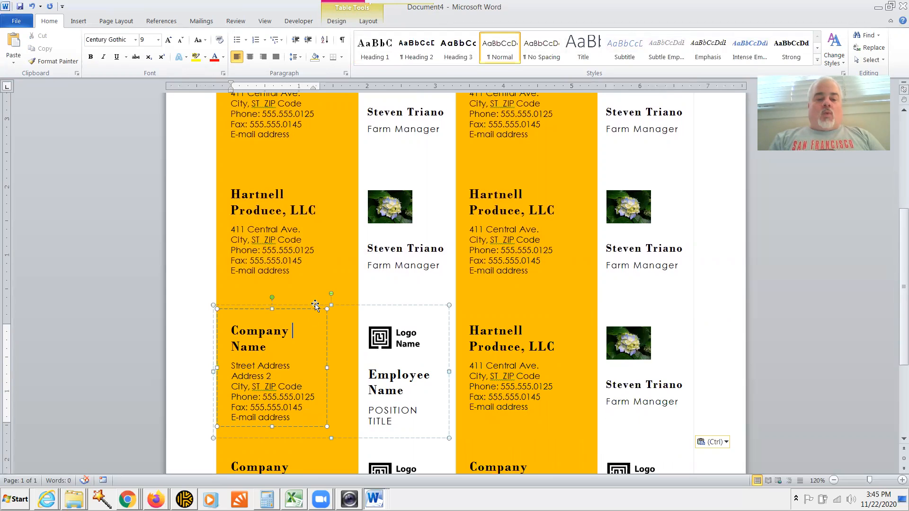
pyautogui.click(315, 304)
pyautogui.hotkey('ctrl', 'v')
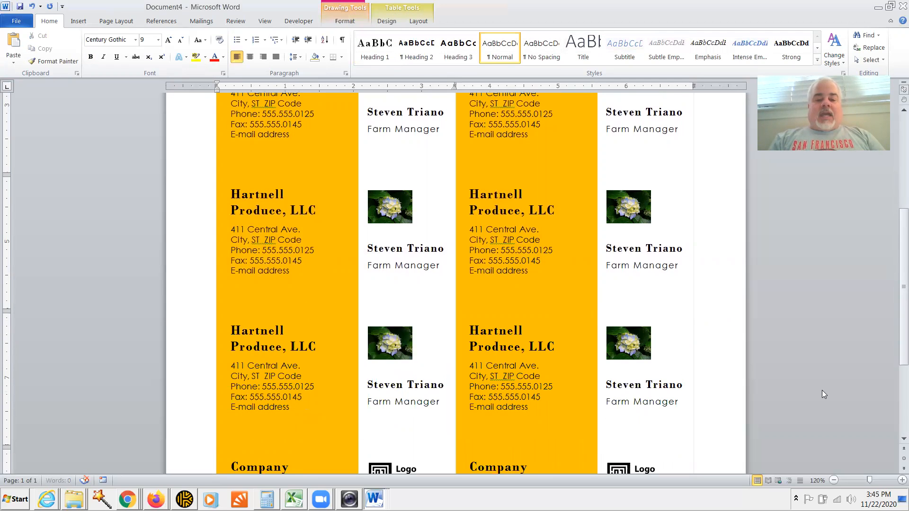
pyautogui.moveTo(901, 275); pyautogui.dragTo(902, 355)
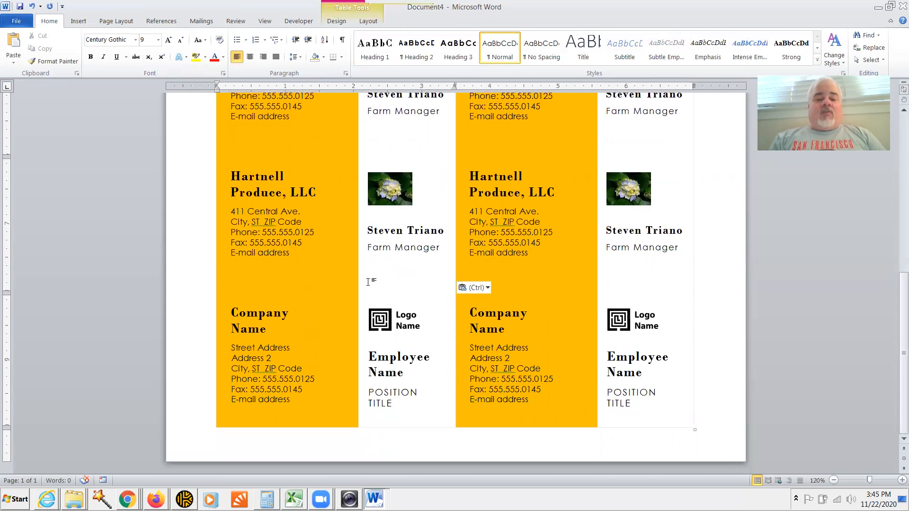
pyautogui.click(337, 287)
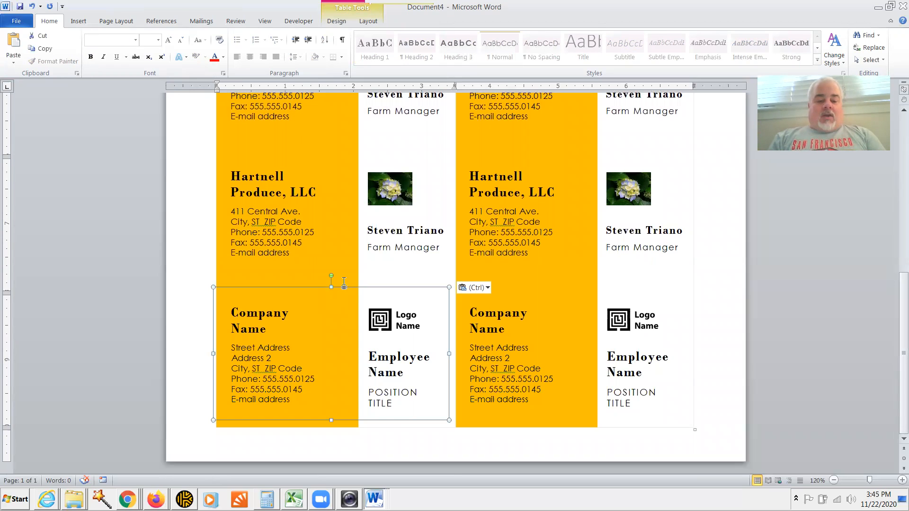
pyautogui.hotkey('ctrl', 'v')
# Step: Replace the last bottom-right placeholder with the Hartnell card, dismissing the text-box warning
pyautogui.click(611, 316)
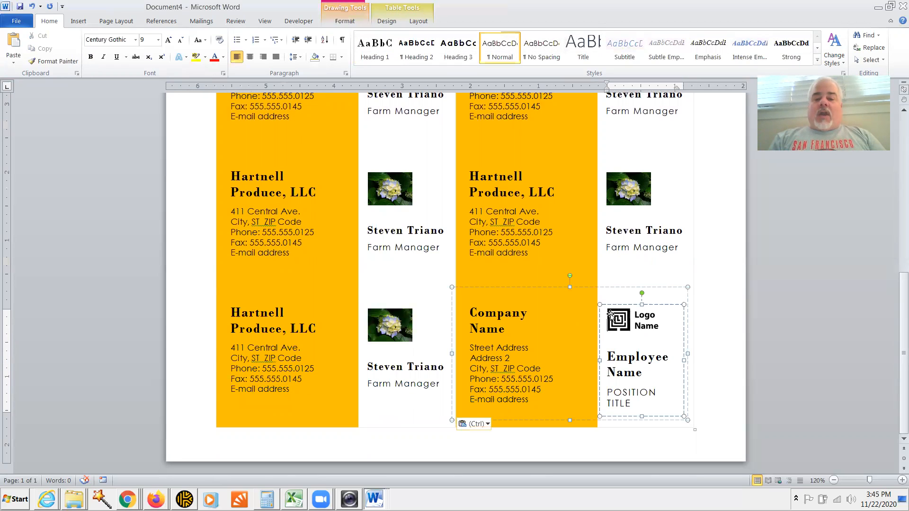
pyautogui.click(622, 288)
pyautogui.click(622, 289)
pyautogui.click(530, 344)
pyautogui.click(561, 289)
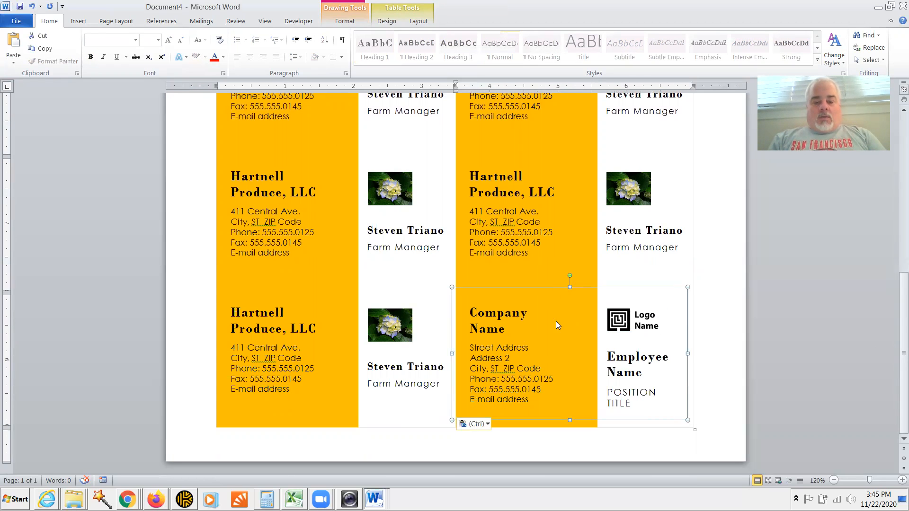
pyautogui.click(515, 345)
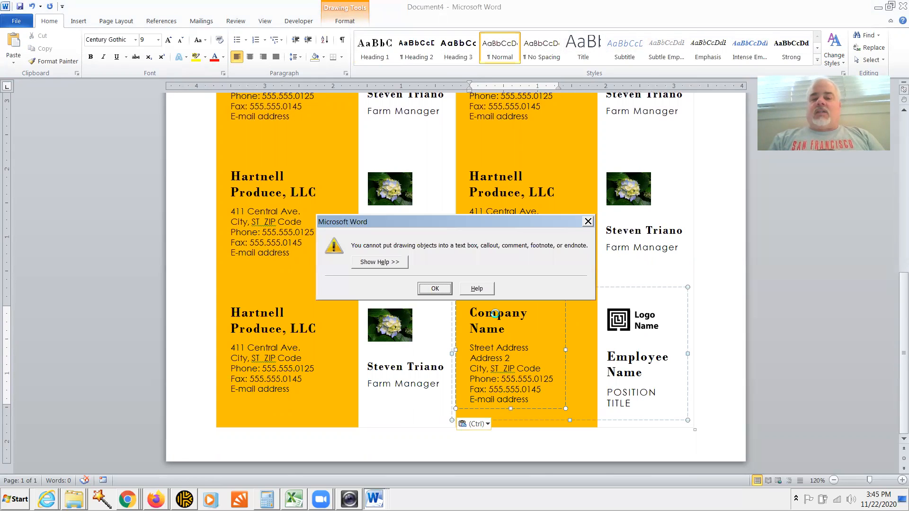
pyautogui.click(435, 289)
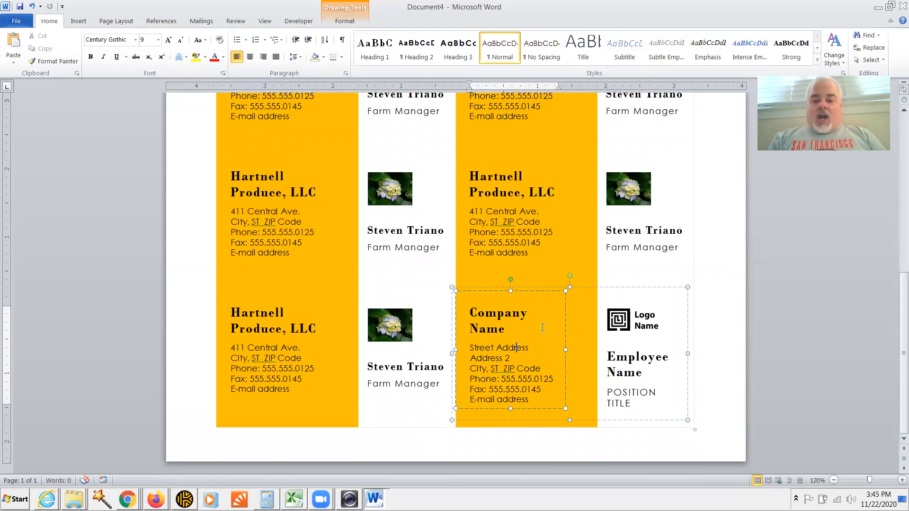
pyautogui.click(584, 288)
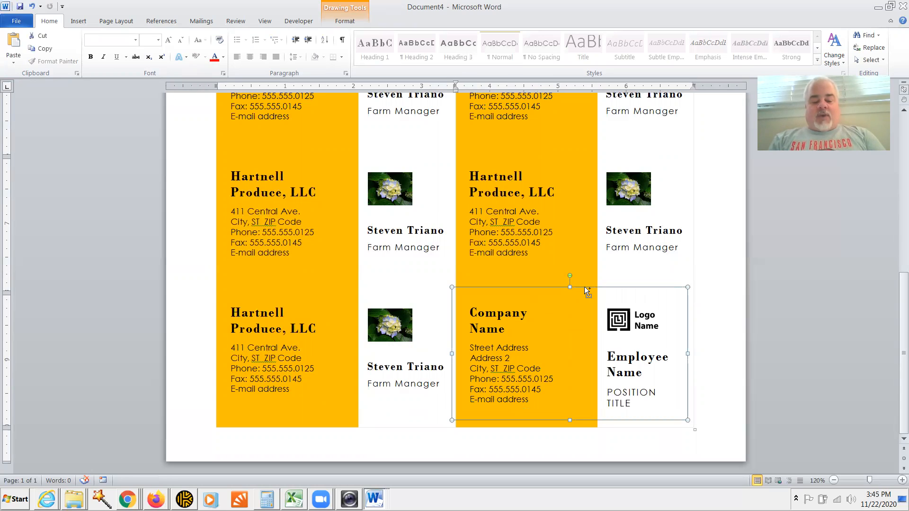
pyautogui.hotkey('ctrl', 'v')
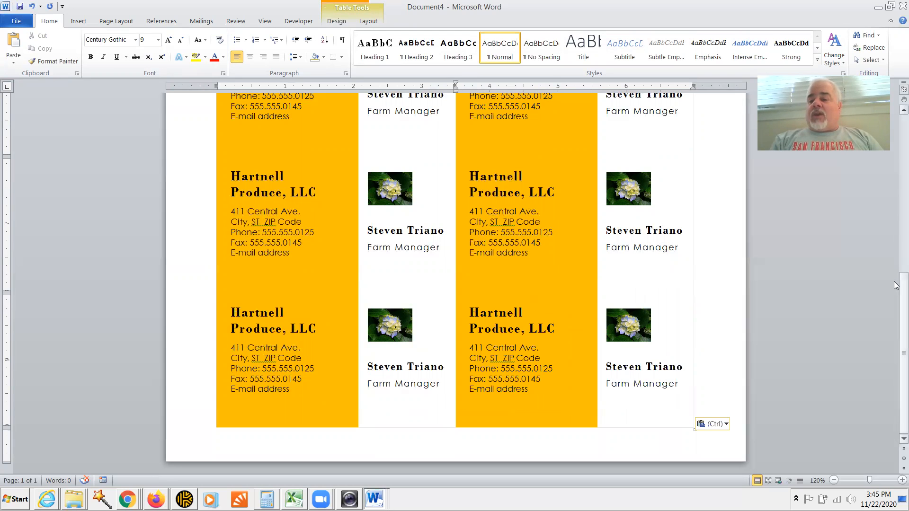
pyautogui.moveTo(896, 294); pyautogui.dragTo(896, 146)
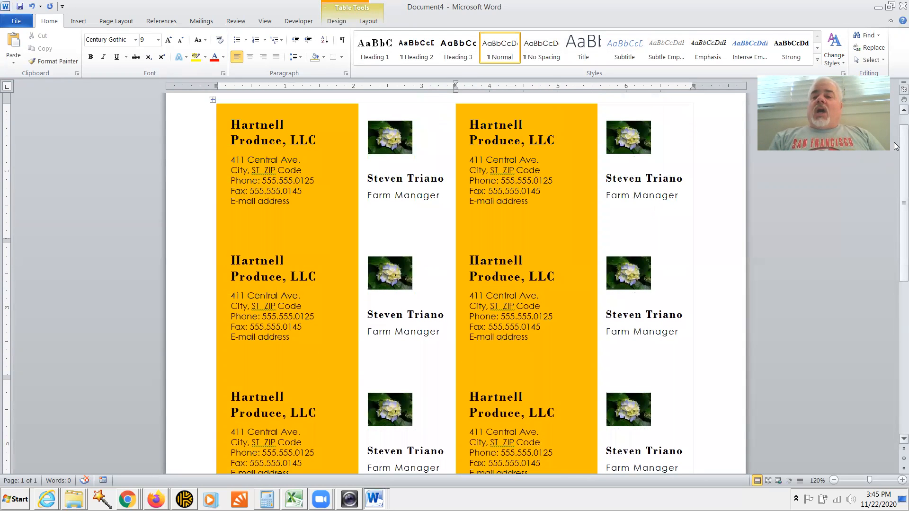